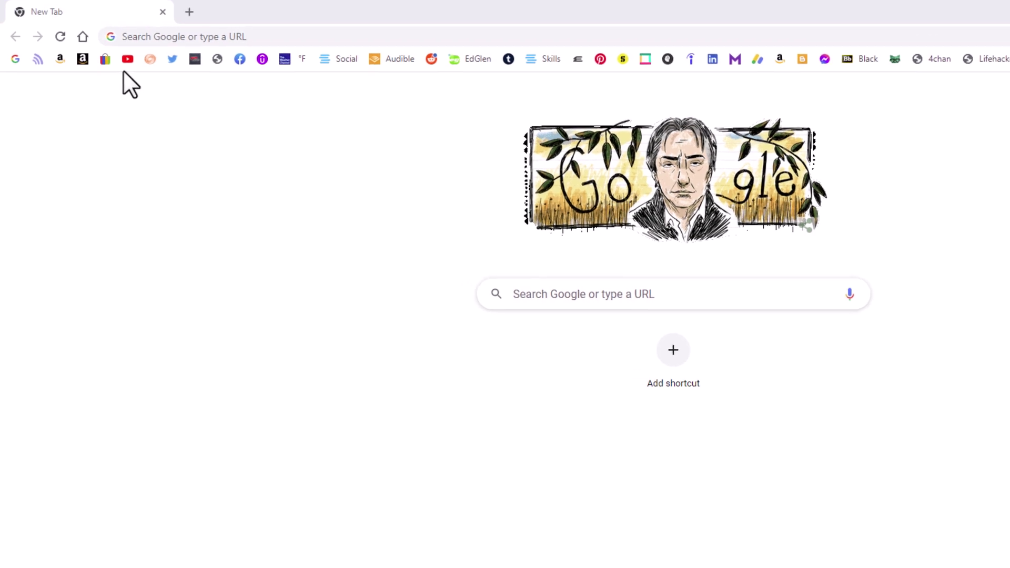
Load the current home page and discard an extra new tab.
{"action": "left_click", "coordinate": [94, 46]}
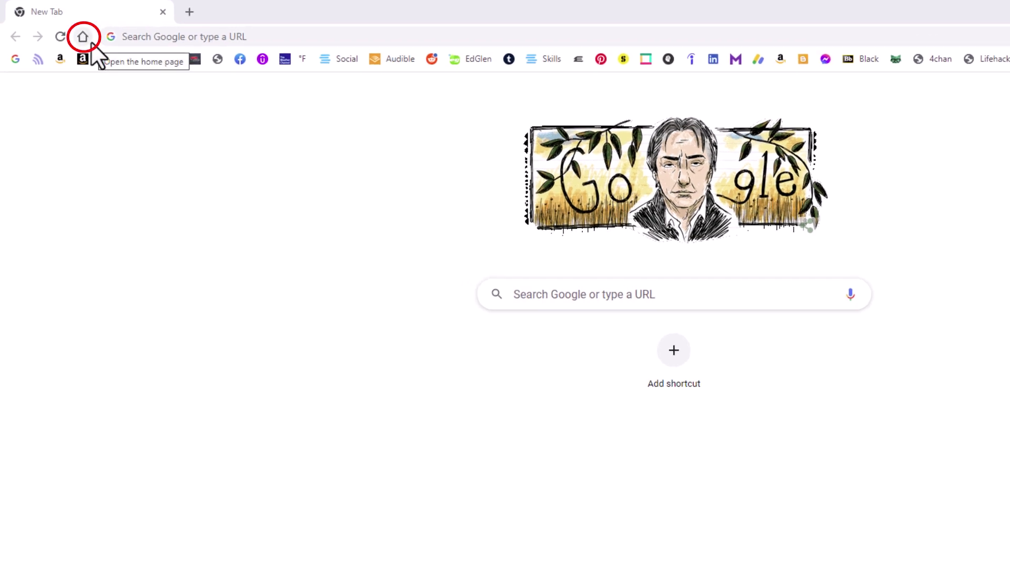
{"action": "left_click", "coordinate": [91, 41]}
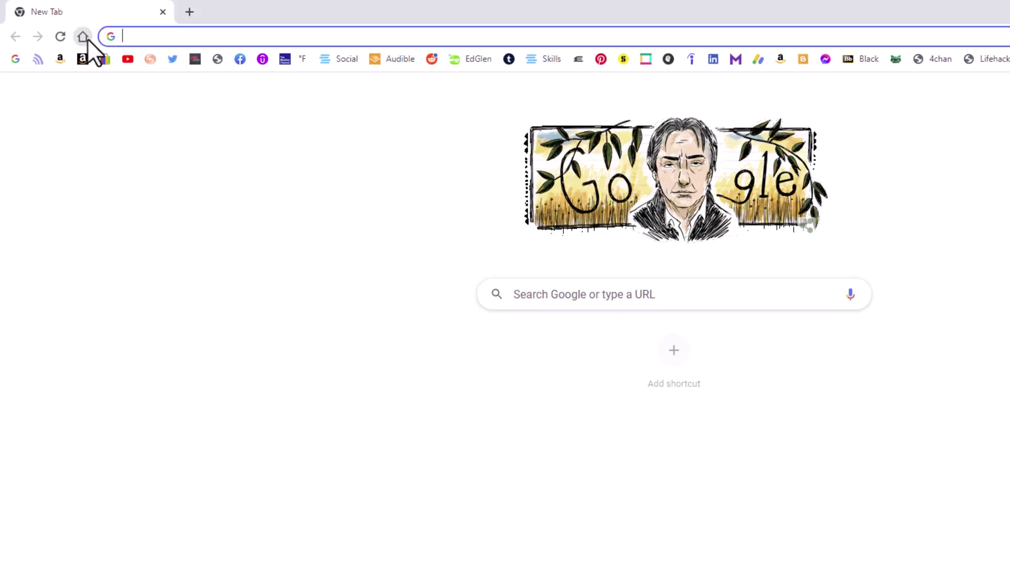
{"action": "left_click", "coordinate": [189, 12]}
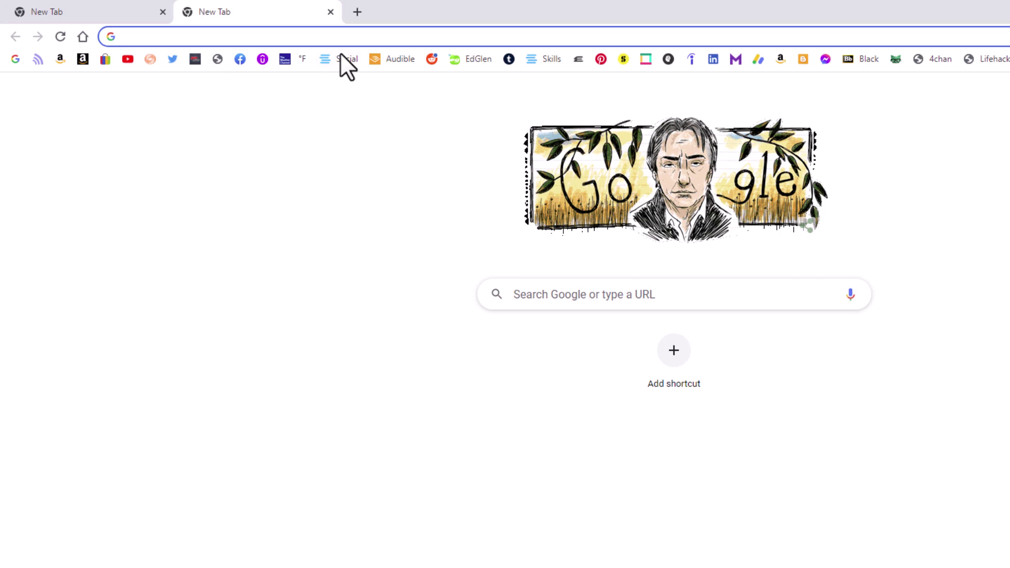
{"action": "left_click", "coordinate": [330, 12]}
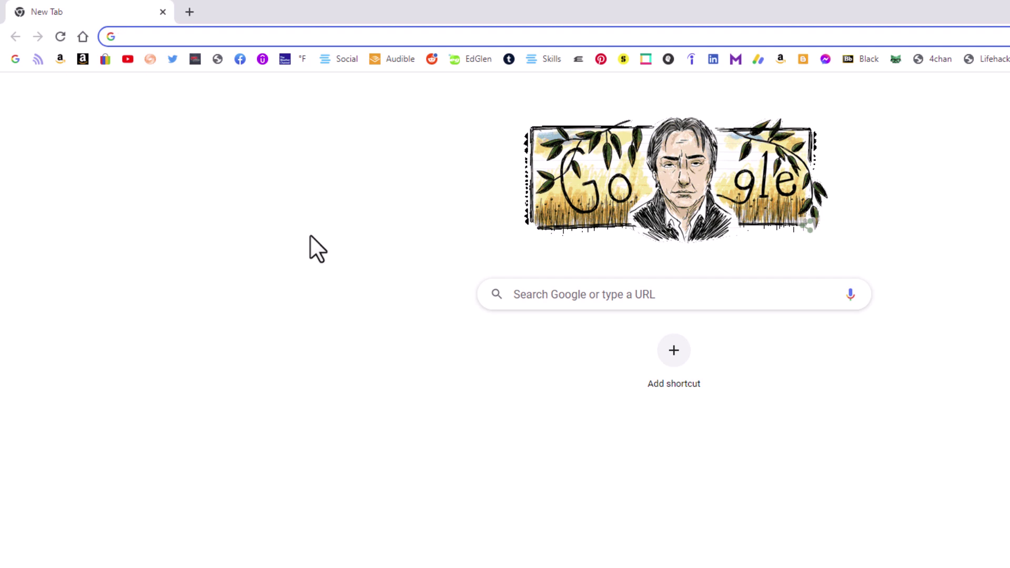
Go to dealnews.com and copy its address from the address bar.
{"action": "left_click", "coordinate": [42, 63]}
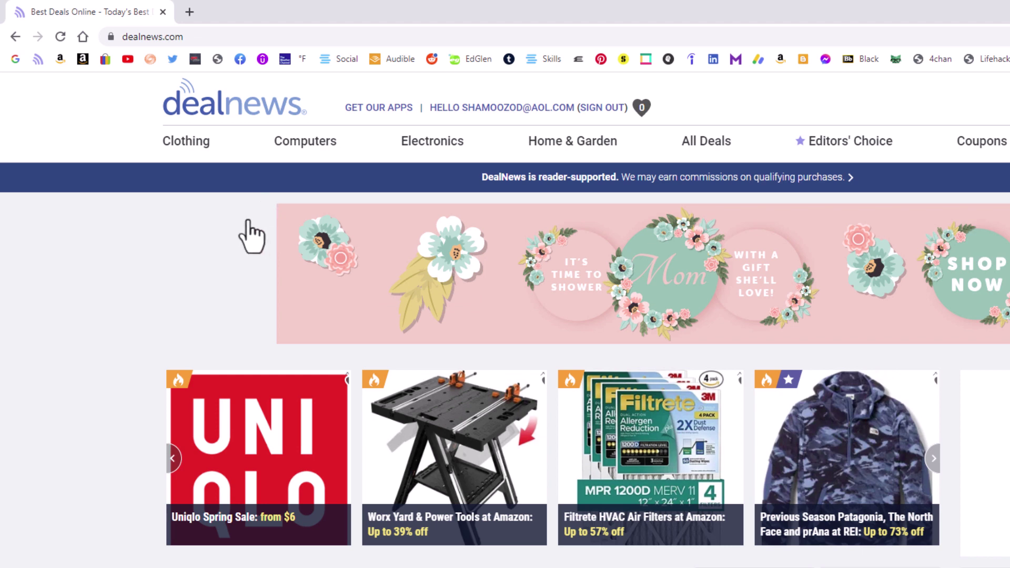
{"action": "left_click", "coordinate": [202, 38]}
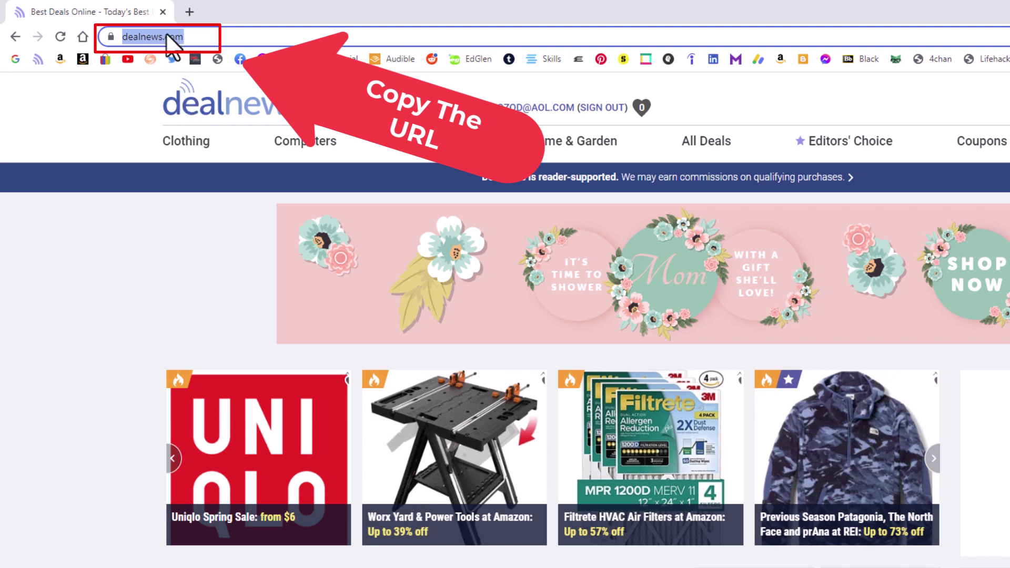
{"action": "right_click", "coordinate": [167, 33]}
{"action": "left_click", "coordinate": [216, 135]}
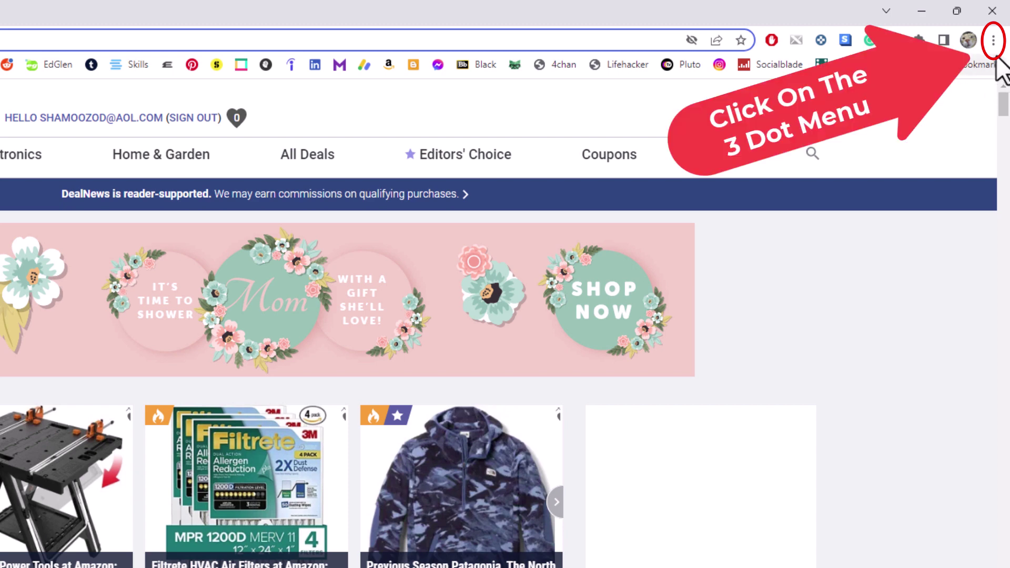
Reach Chrome's Settings page from the three-dot menu.
{"action": "left_click", "coordinate": [992, 40]}
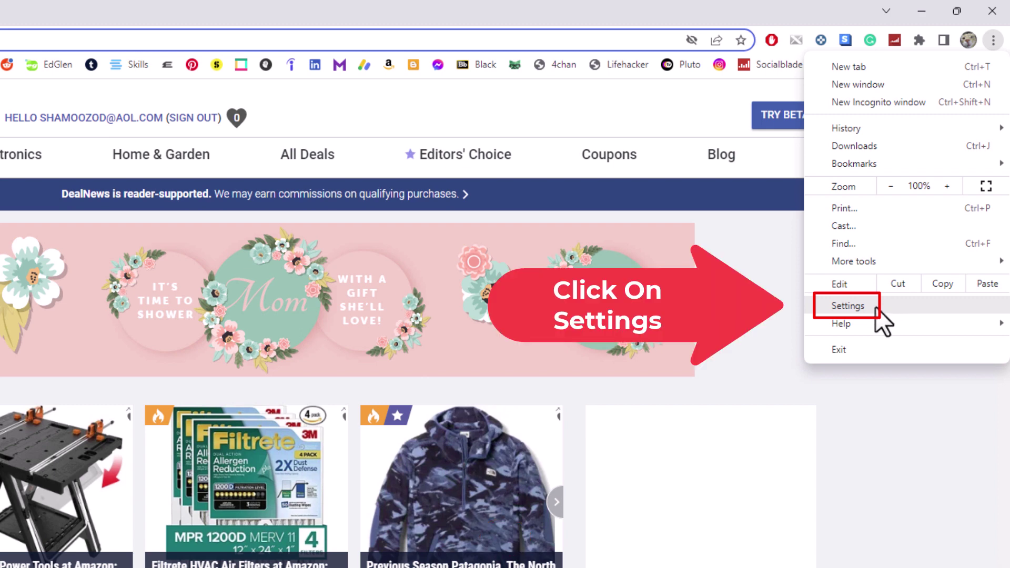
{"action": "left_click", "coordinate": [848, 306]}
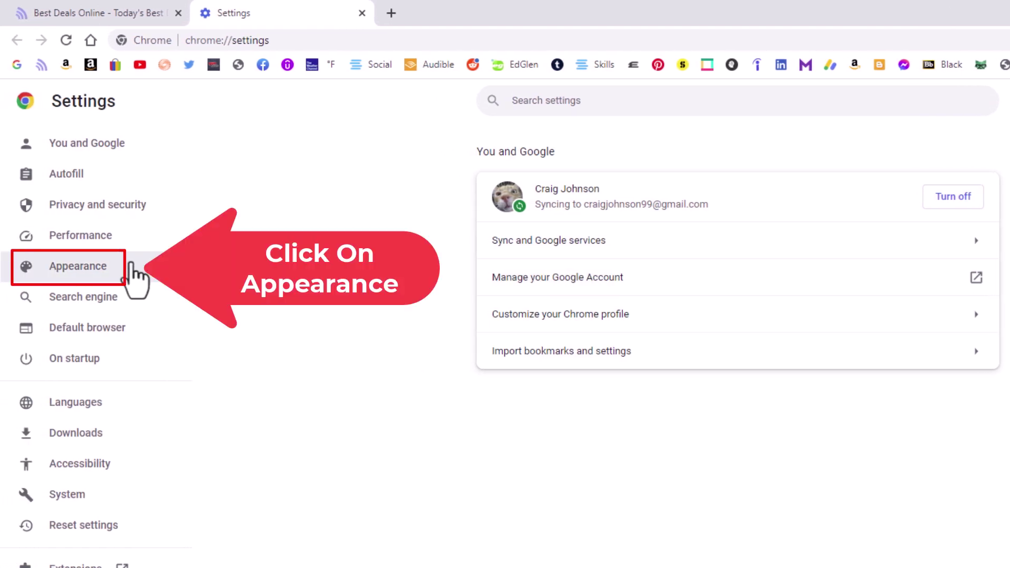
{"action": "left_click", "coordinate": [123, 266]}
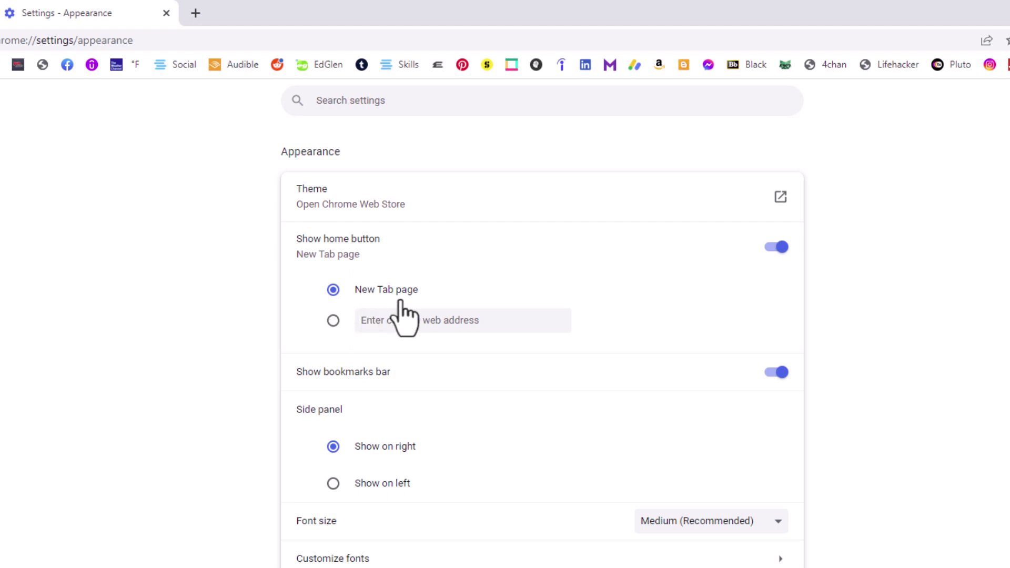
{"action": "left_click", "coordinate": [333, 325]}
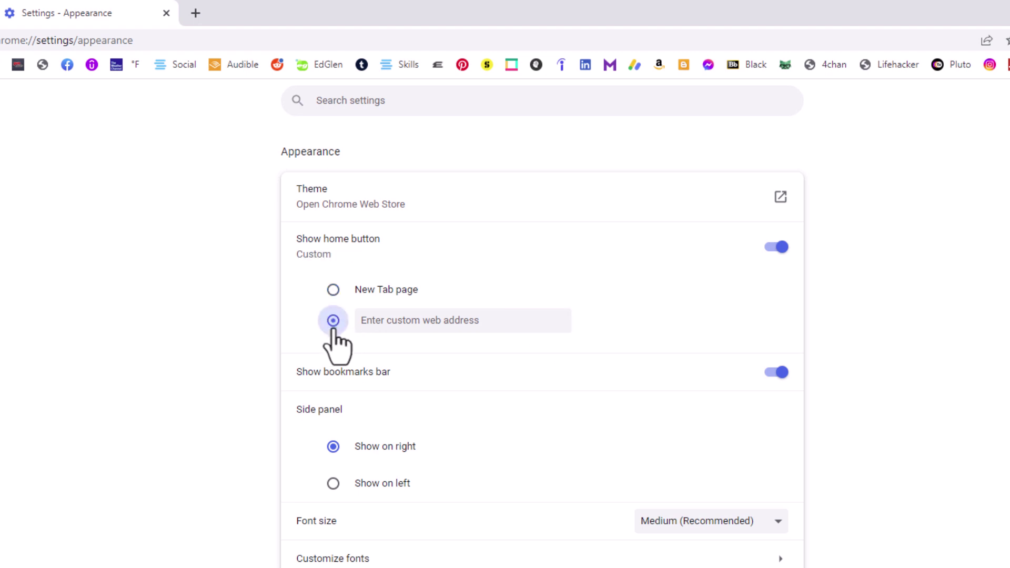
{"action": "left_click", "coordinate": [389, 331]}
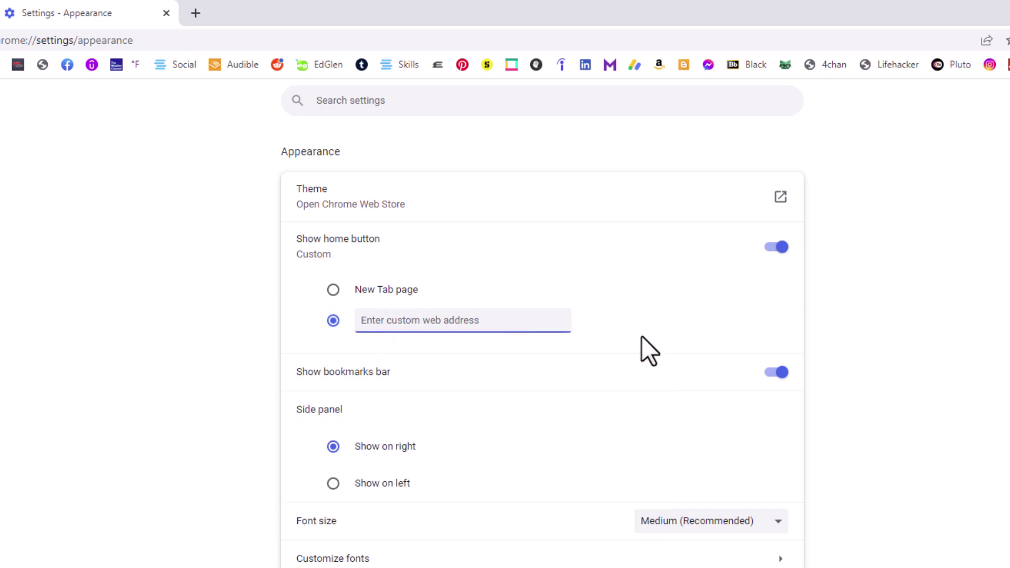
{"action": "type", "text": "https://www.dealnews.com/"}
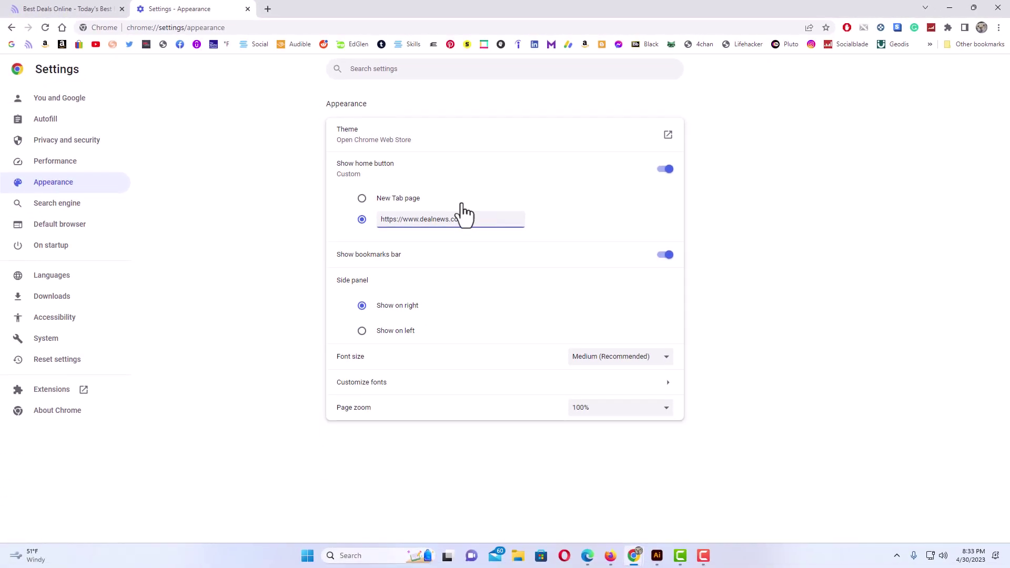
{"action": "key", "text": "Return"}
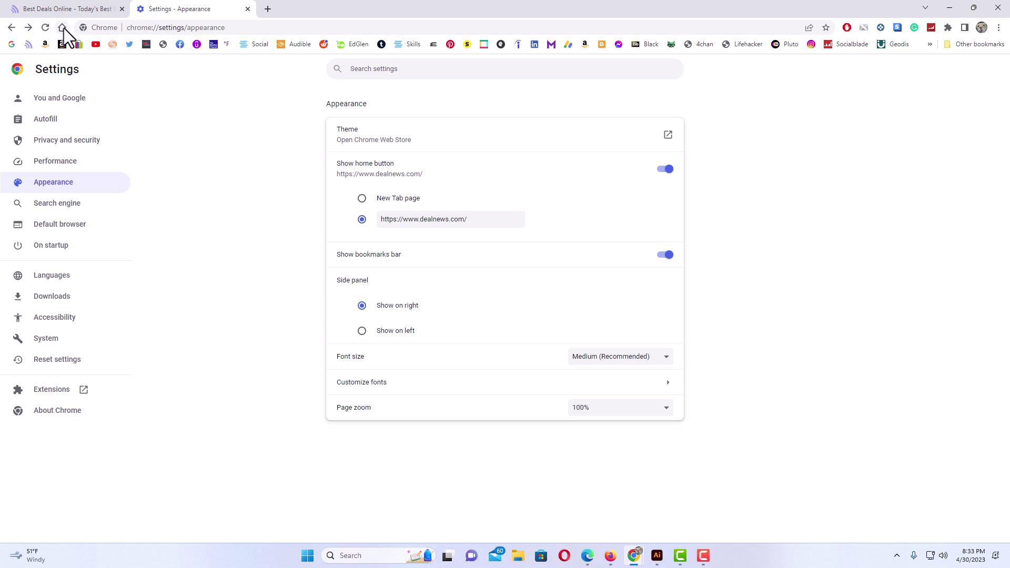
Use the Home button to confirm it loads dealnews.com.
{"action": "left_click", "coordinate": [62, 28]}
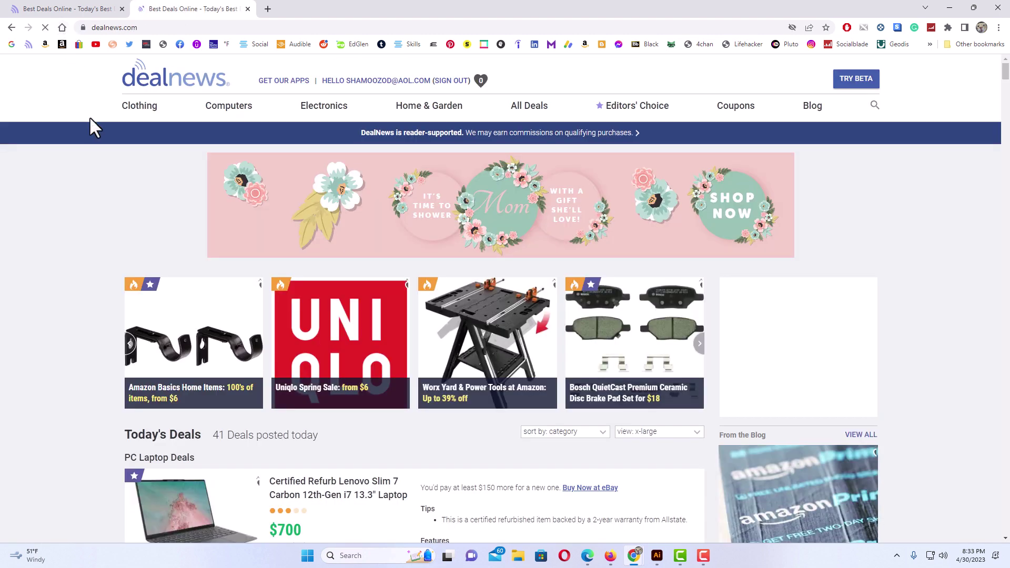